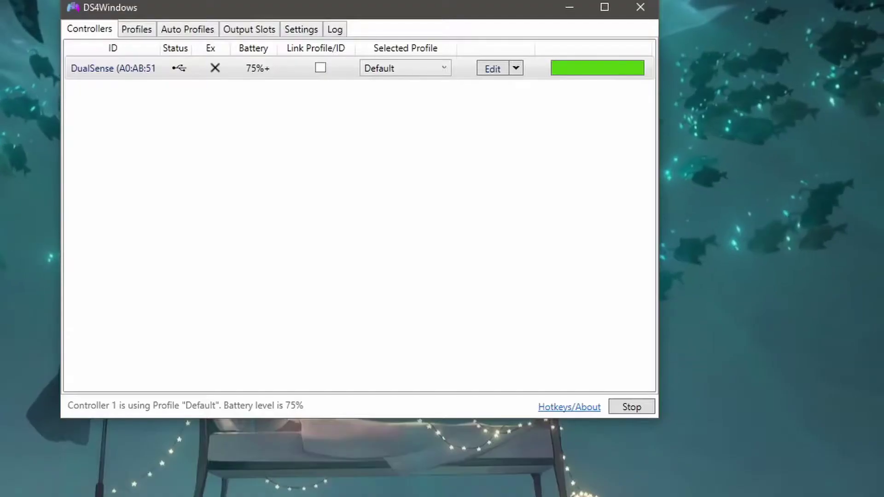
Open the Default profile editor and view its live controller readings, showing about 3.5 ms input delay
click(497, 73)
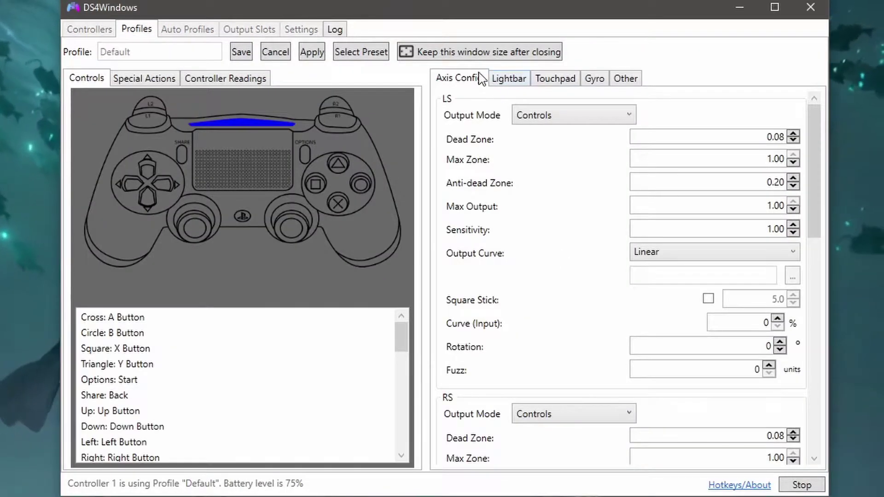
click(253, 83)
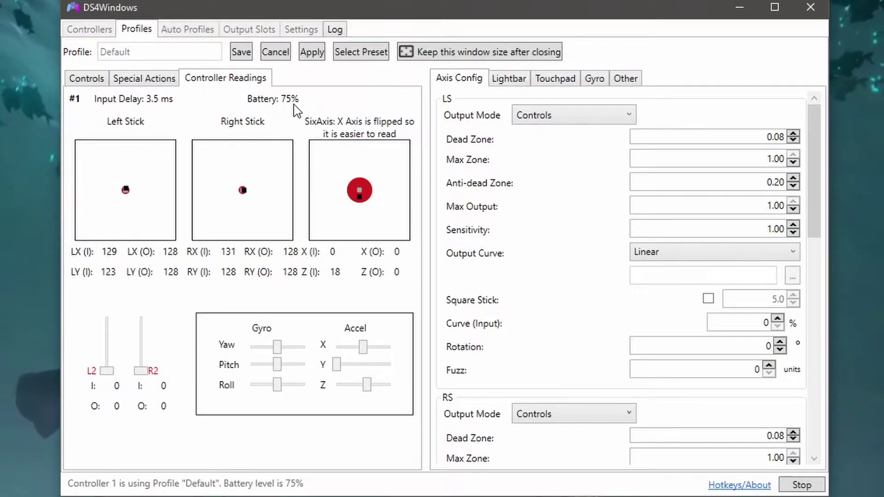
Set the Default profile's BT Poll Rate to 1000 Hz (1 ms) in the Other tab and save it
click(627, 80)
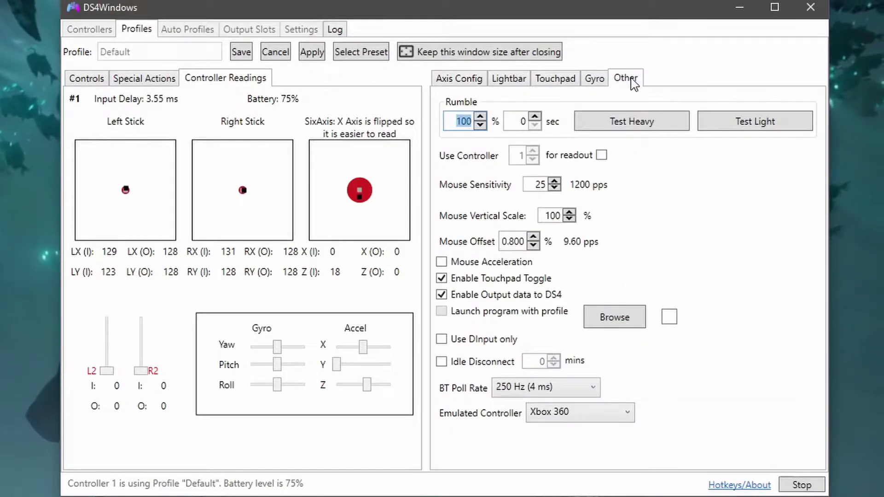
click(593, 392)
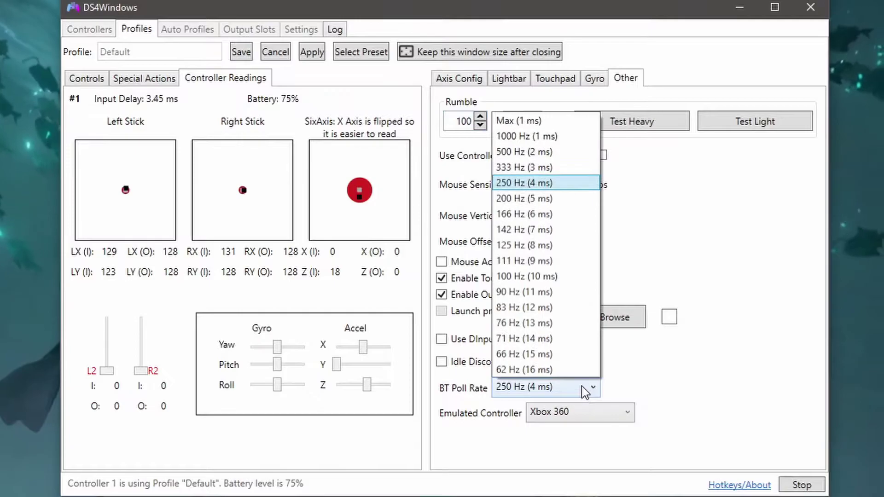
click(545, 137)
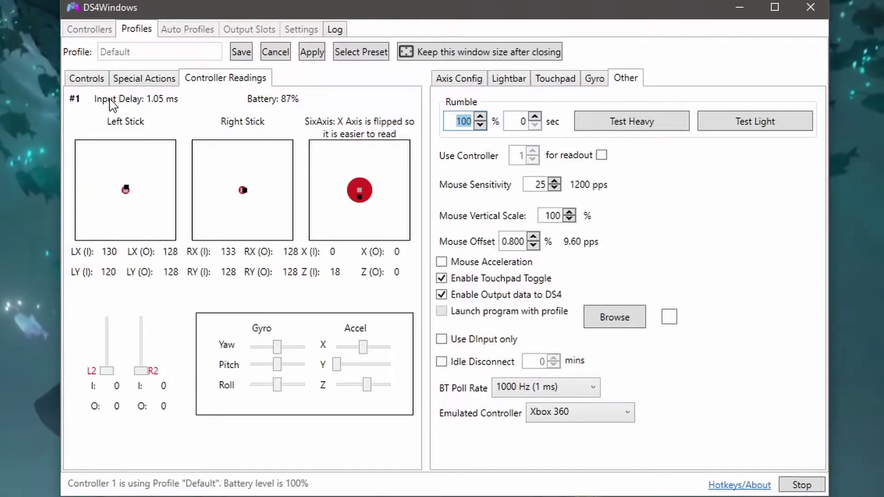
click(544, 359)
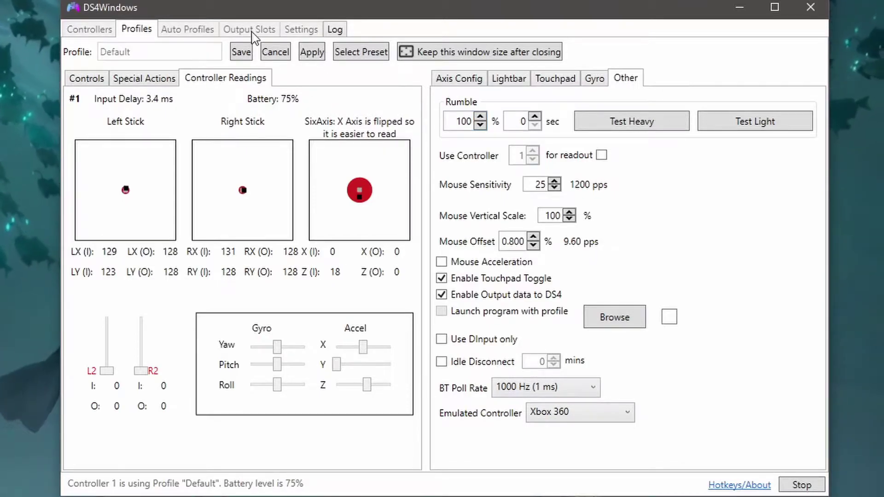
click(241, 52)
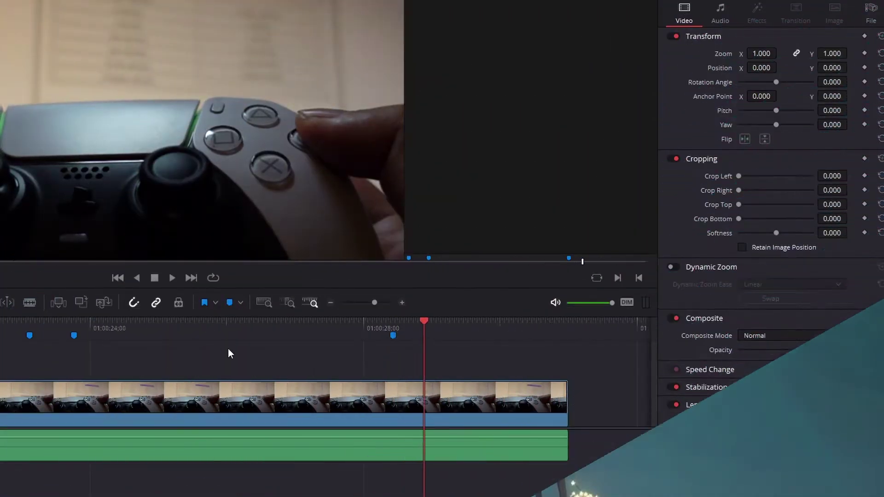
Back in Calc, enter input frame 914 in cell B5
key(alt+Tab)
click(466, 184)
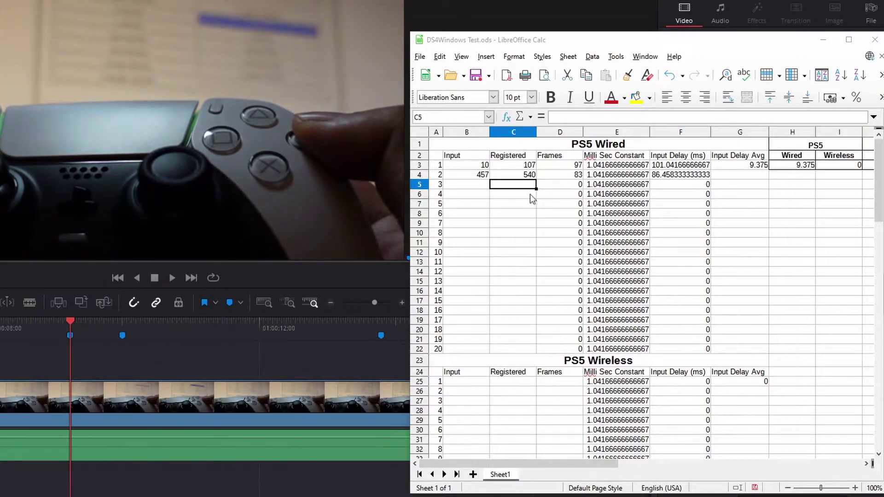
text(914)
key(Tab)
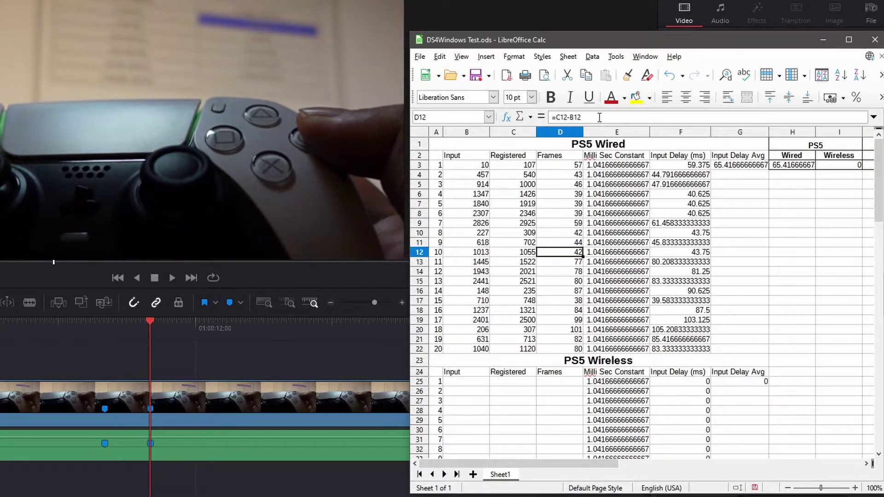
Fill the Frames cells for rows 17–20 with formulas like =C18-B18-40 and =C20-B20-40
key(Return)
text(=C17-B17-)
key(BackSpace)
key(Return)
text(=C18-B18-40)
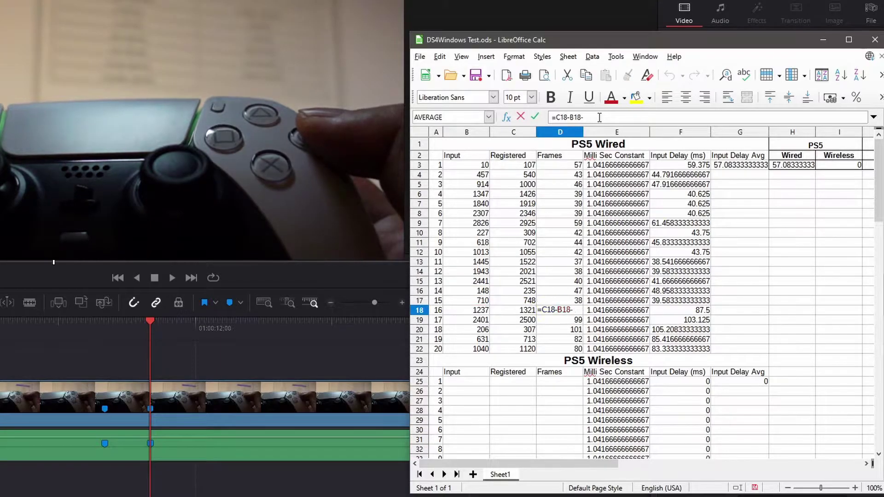
key(Return)
text(=C19-B19-40)
key(Return)
text(=C20-B20-40)
key(Return)
Review the column F input-delay formulas and the G3 average of about 46.67 ms
click(681, 146)
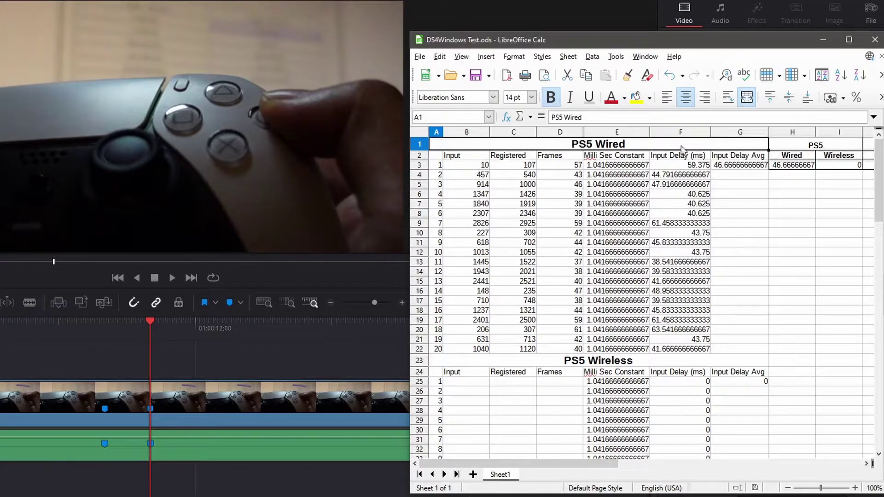
click(688, 262)
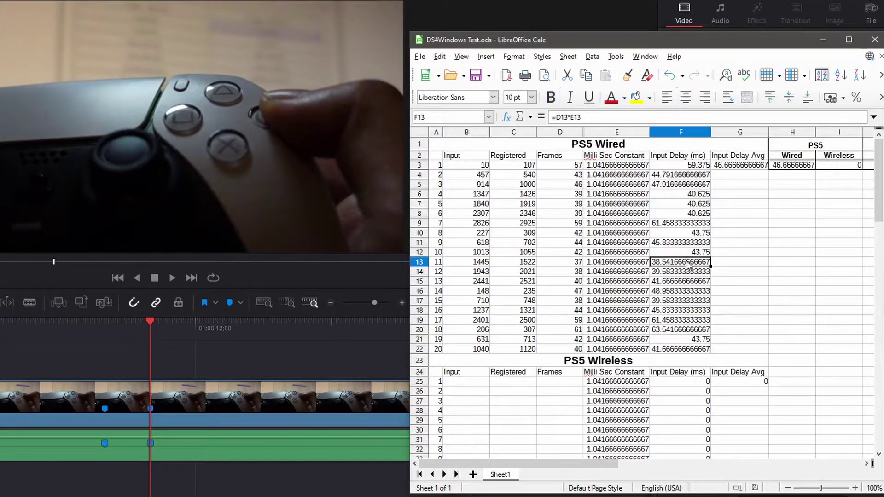
click(676, 331)
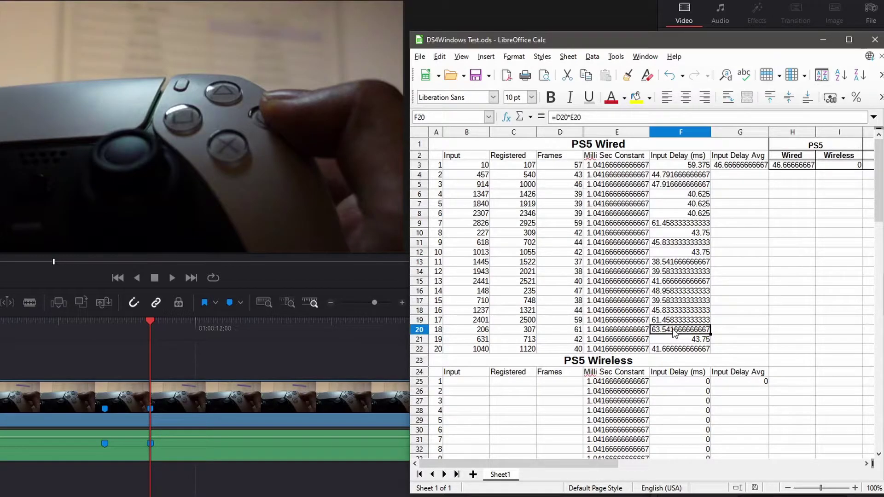
click(680, 263)
click(681, 273)
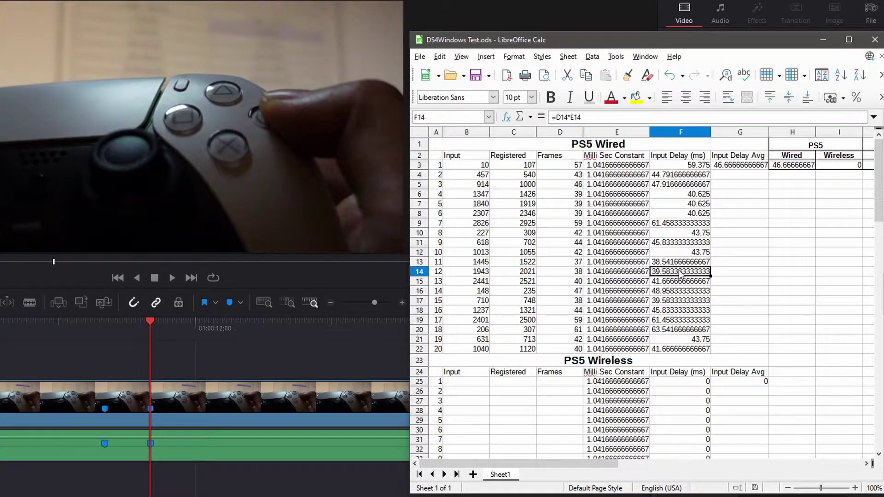
click(699, 197)
click(700, 206)
click(700, 215)
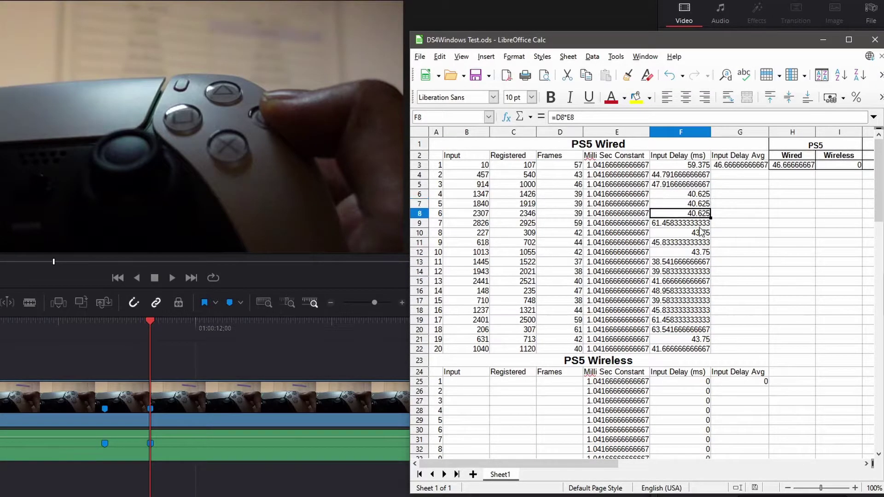
click(700, 233)
click(702, 252)
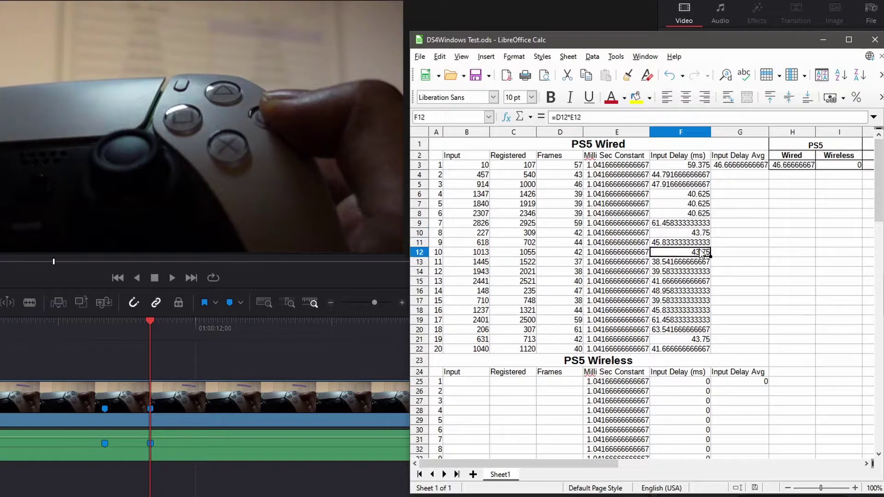
click(740, 166)
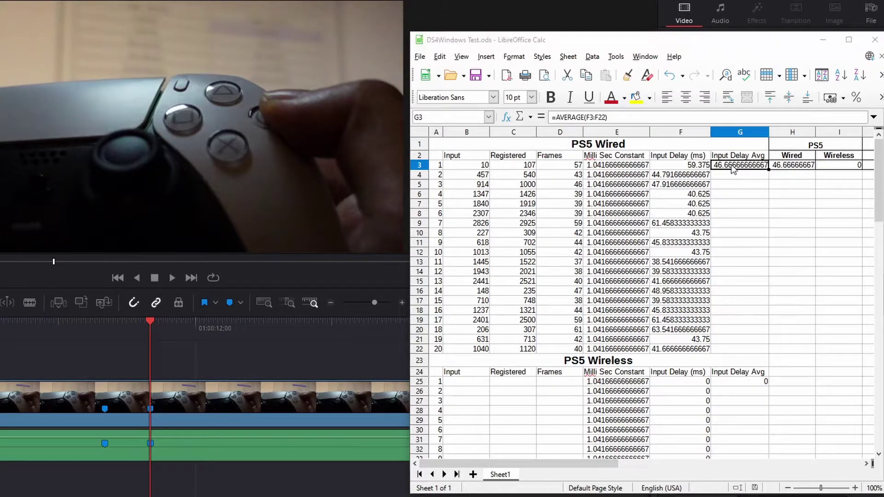
click(634, 364)
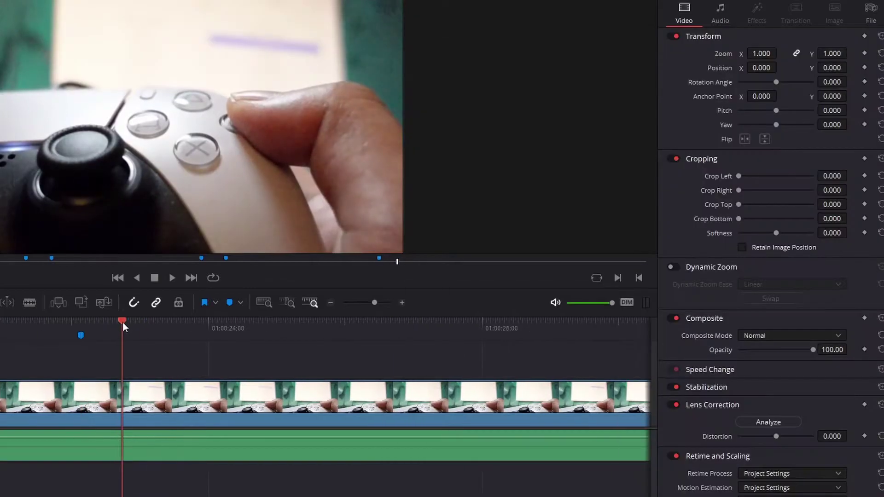
Scrub the test footage and enter the first wireless row in B25: input 148, registered 224, with a Frames formula
click(498, 331)
click(555, 325)
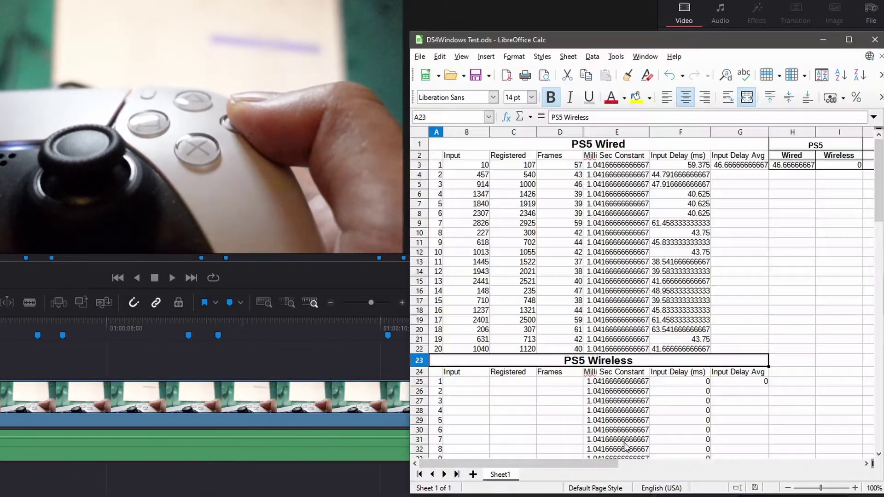
scroll(626, 446, down, 6)
click(479, 204)
text(148)
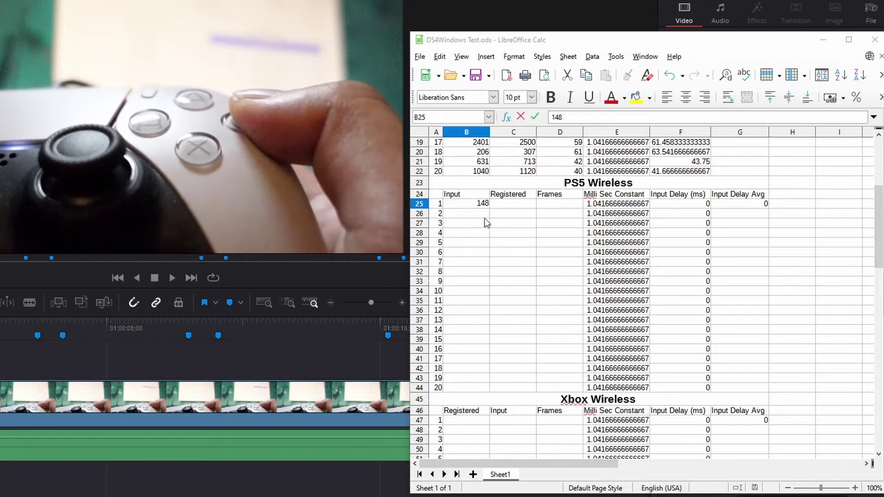
key(Tab)
text(224)
Enter the next wireless rows: 559/643 with =C26-B26, then 1116, 1614 and 1703
key(Tab)
text(=C25-)
click(482, 204)
key(Return)
text(559)
key(Tab)
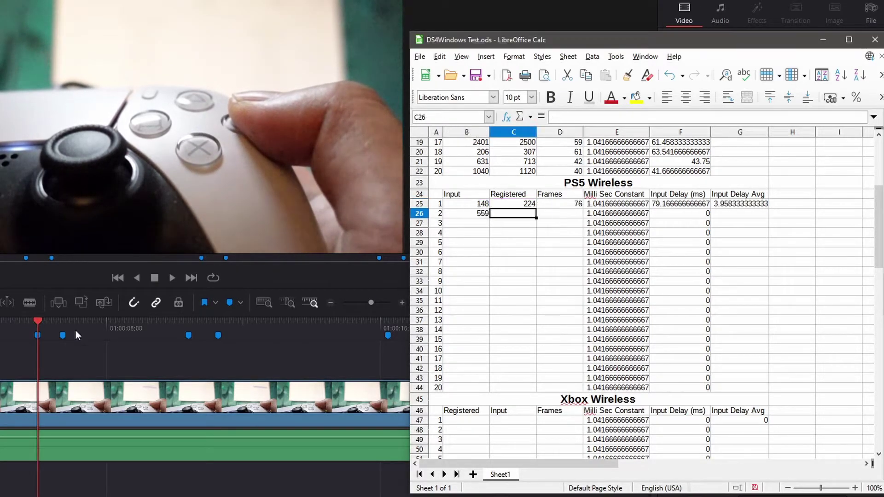
text(643)
key(Tab)
text(=C26-B26)
key(Return)
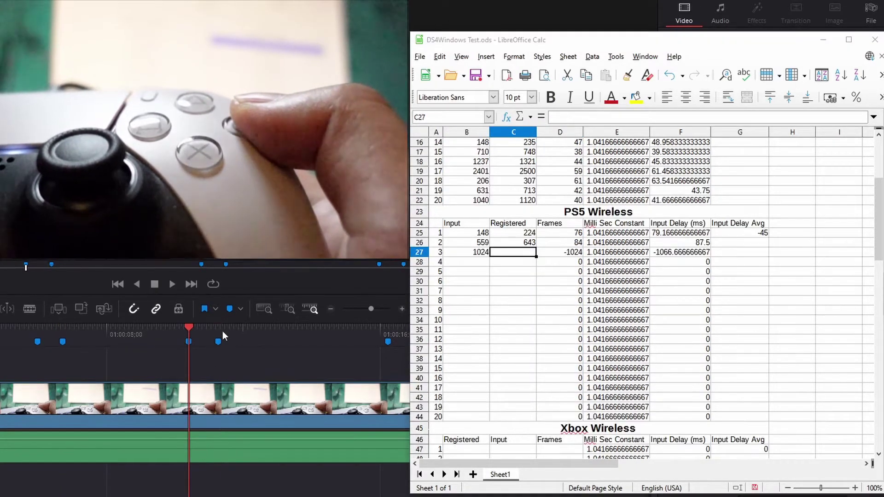
text(1116)
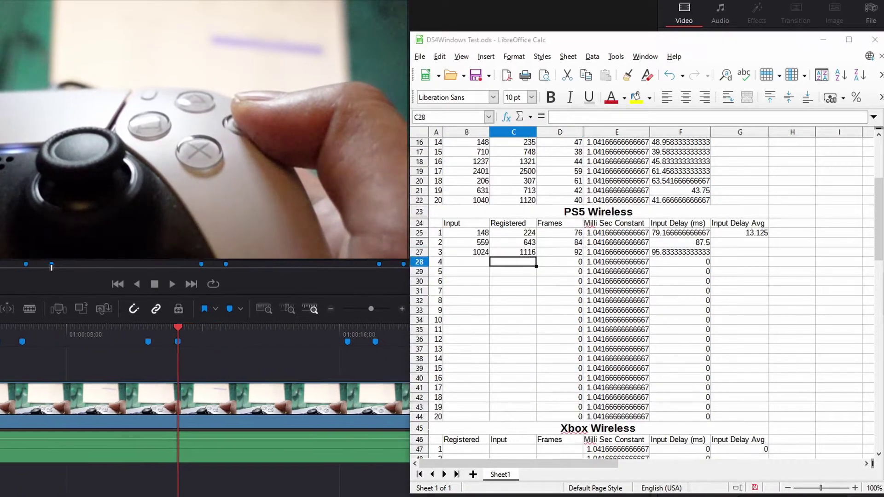
key(Return)
text(1614)
key(Tab)
text(17)
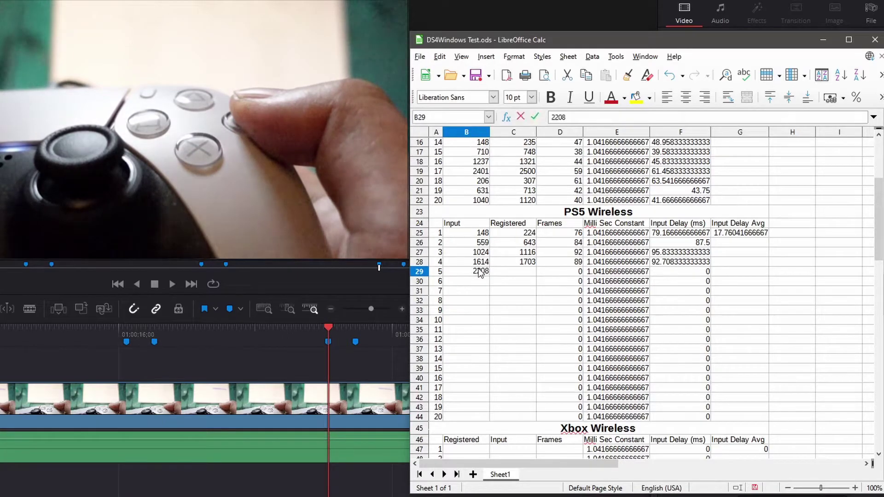
key(Tab)
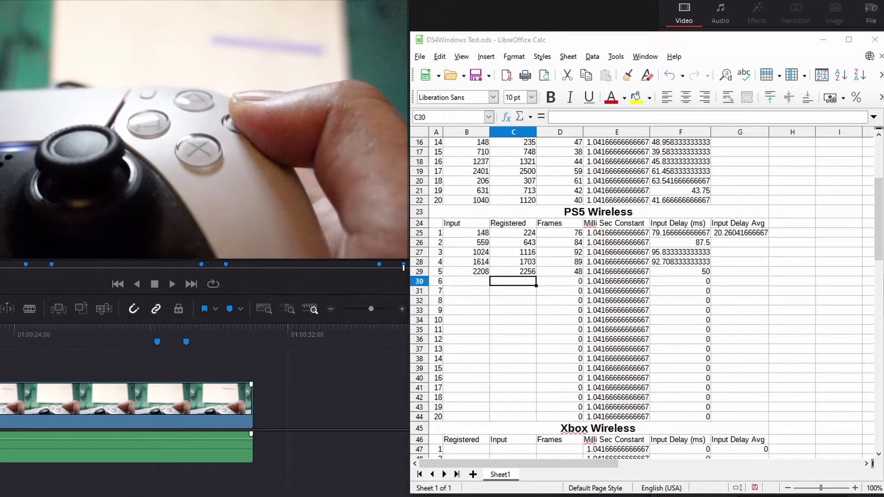
key(Tab)
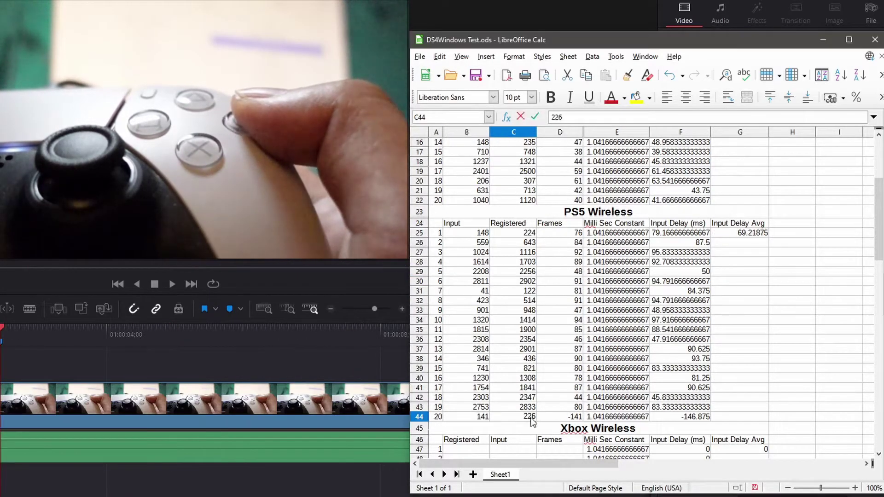
Append -40 to each PS5 Wireless Frames formula starting at D25
click(595, 117)
text(-40)
key(Return)
click(595, 117)
text(-40)
key(Return)
click(596, 117)
text(-40)
key(Return)
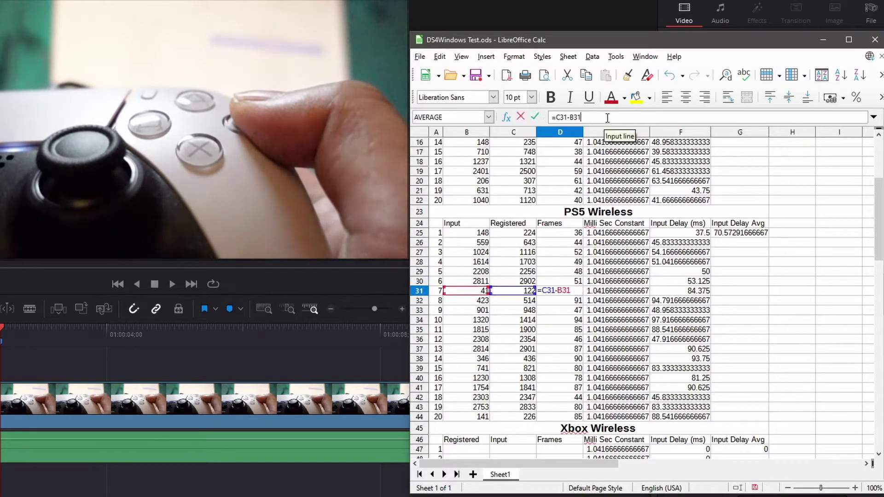
key(Return)
click(607, 118)
text(-40)
key(Return)
click(608, 118)
text(-40)
key(Return)
click(607, 118)
text(-40)
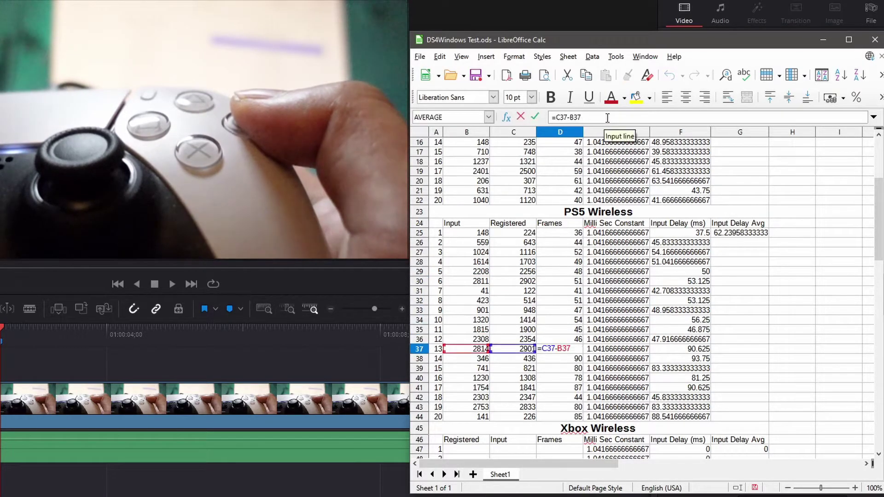
click(608, 117)
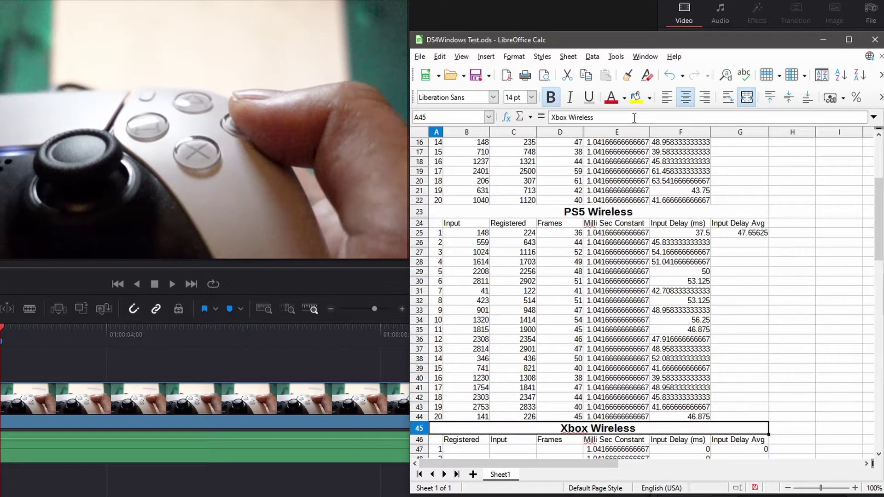
scroll(705, 292, up, 5)
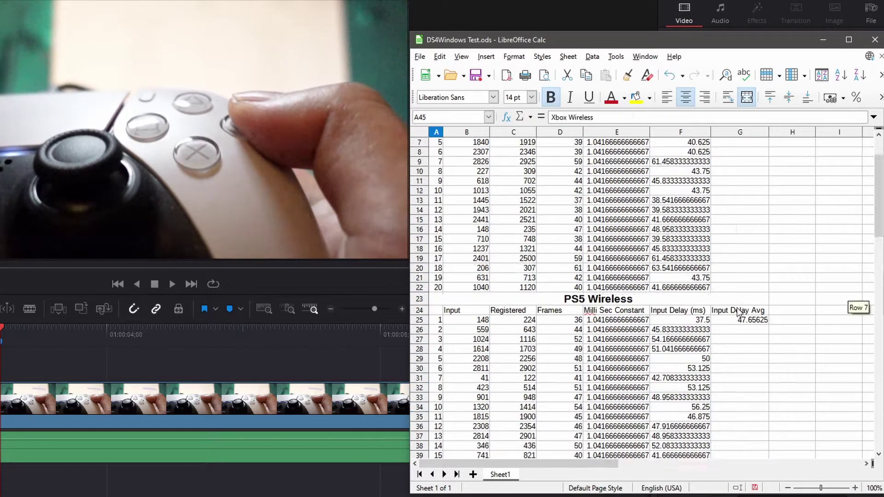
scroll(705, 293, down, 4)
Review the wireless input-delay formulas in F25–F42 and the G25 average of 47.65625
scroll(705, 292, down, 2)
click(672, 183)
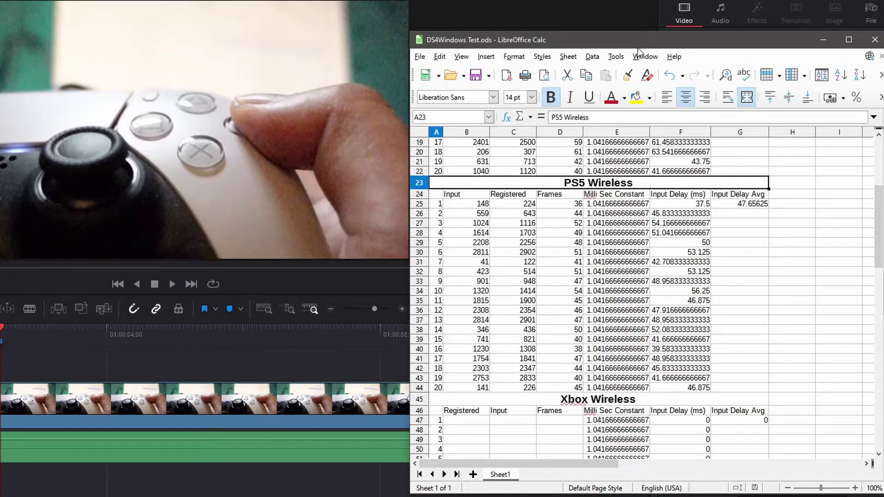
click(705, 204)
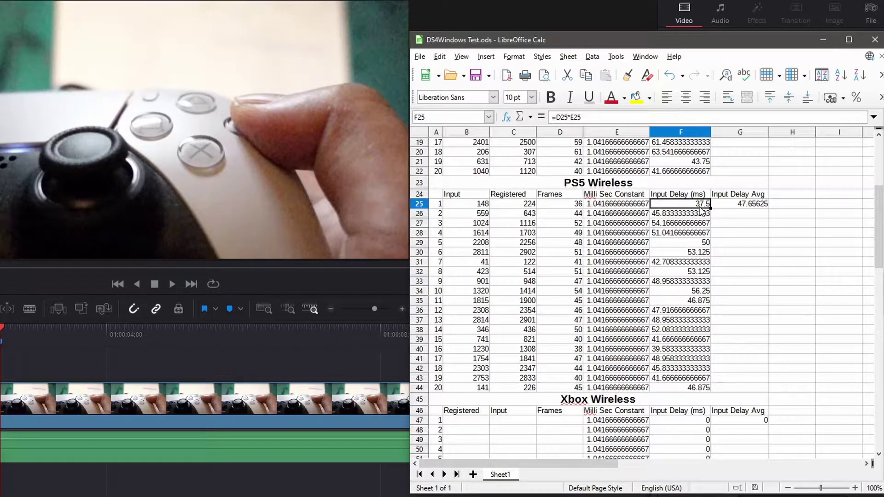
click(686, 292)
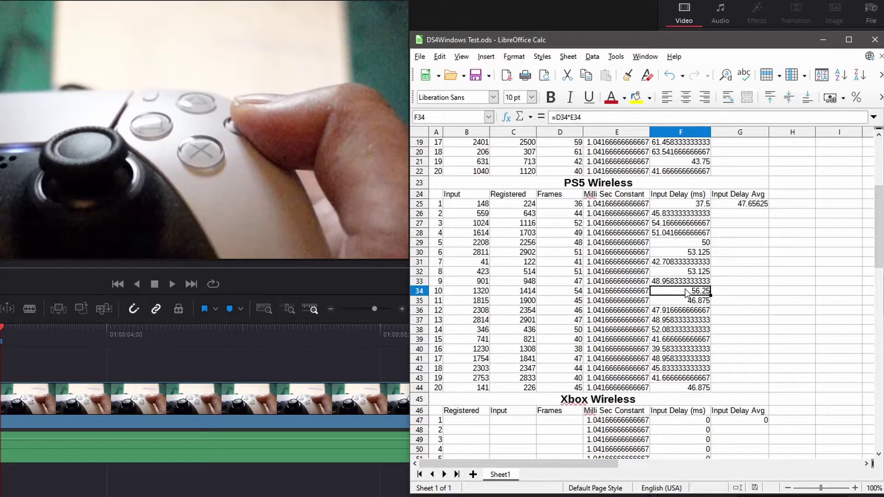
click(675, 312)
click(675, 321)
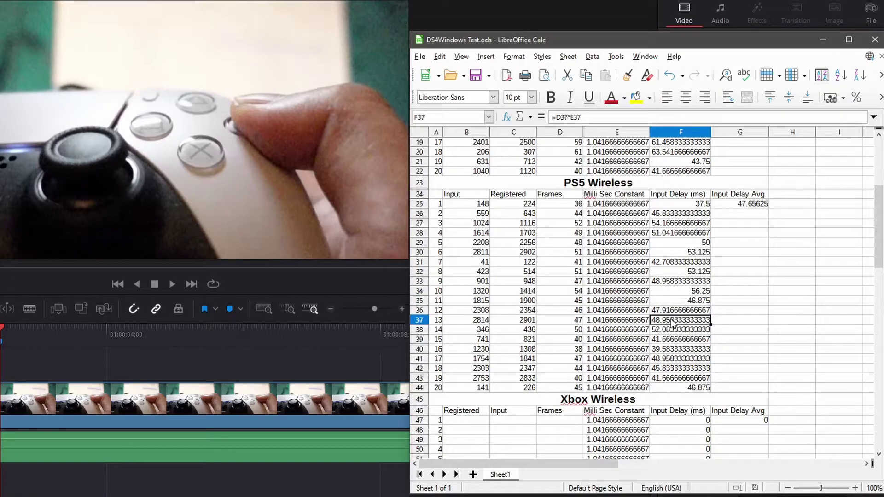
click(677, 341)
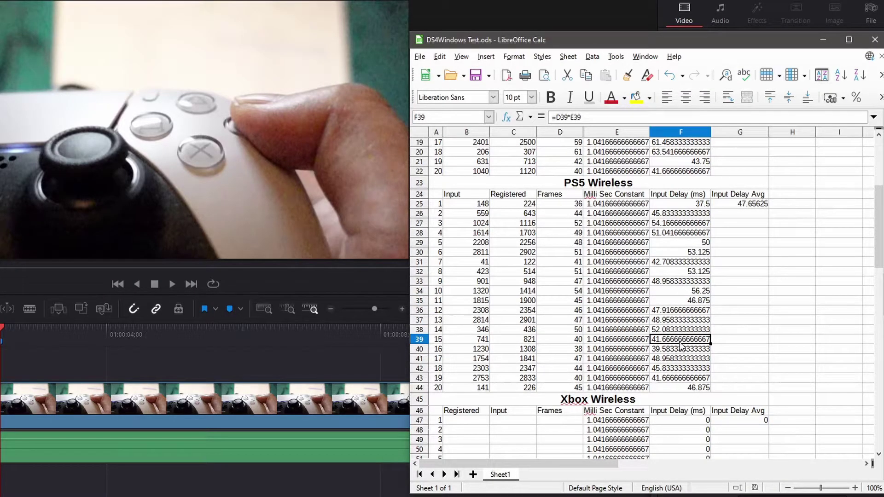
click(682, 362)
click(688, 370)
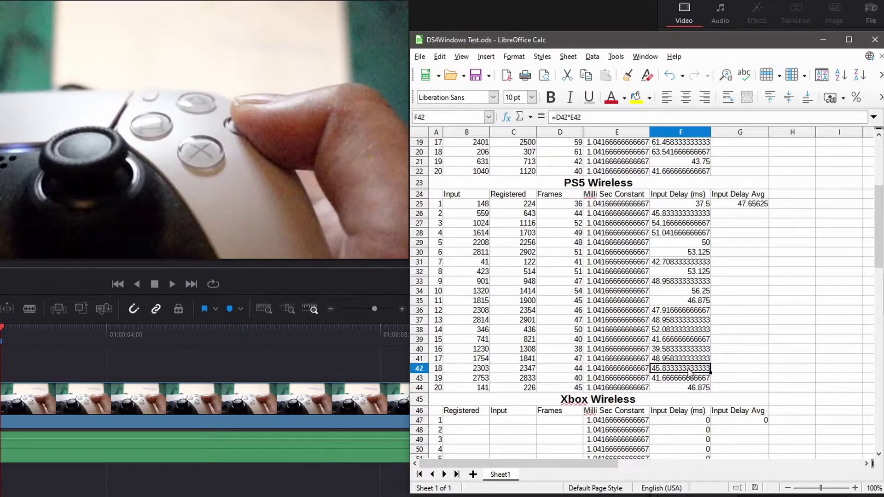
click(733, 206)
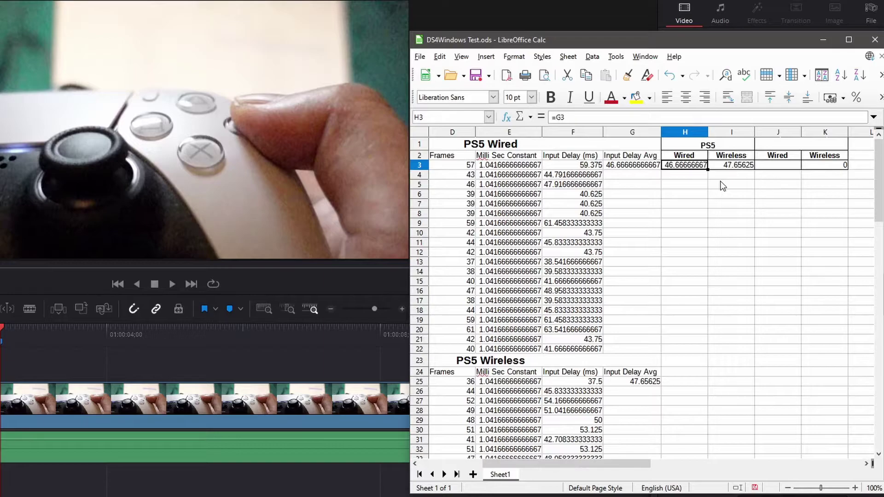
click(736, 166)
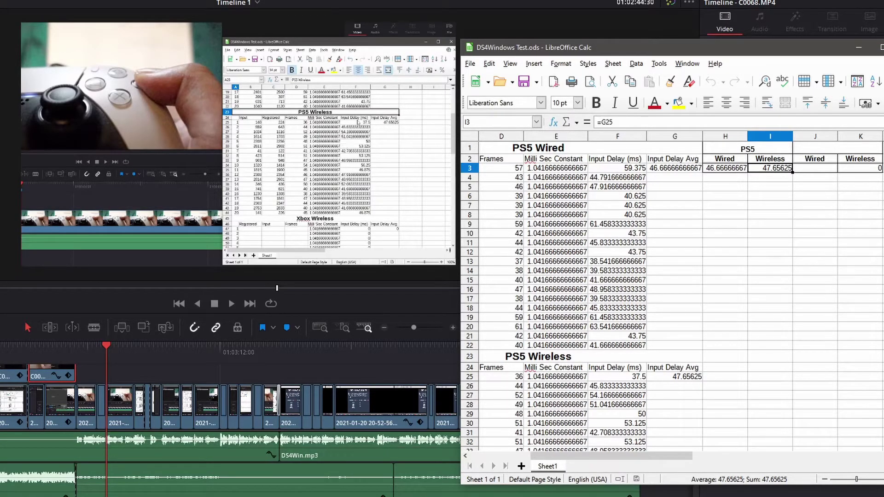
Open the BlueTooth PS5 folder in Input Lag Tests, showing clips C0064.MP4 to C0069.MP4
key(alt+Tab)
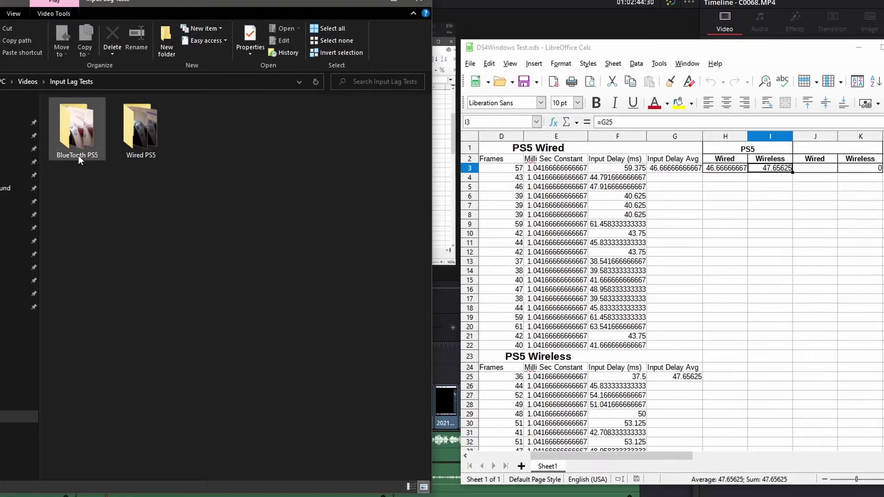
mouse_move(78, 156)
double_click(85, 138)
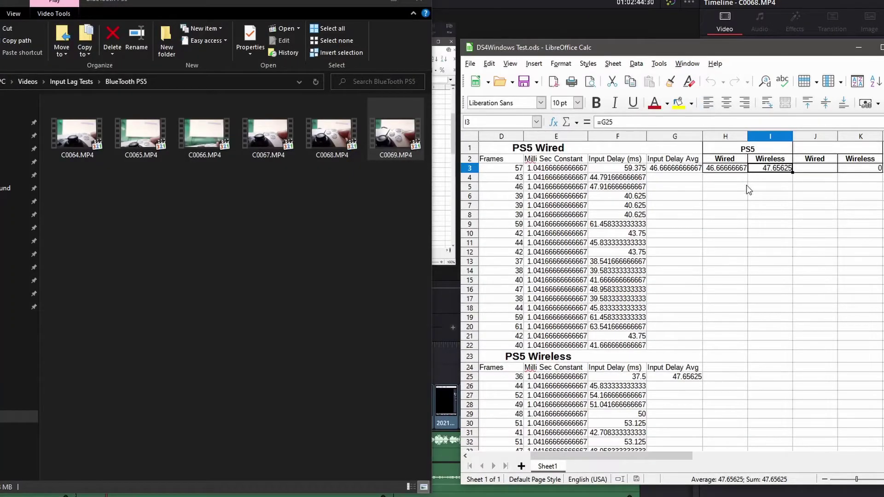
key(ctrl+Home)
Relabel the PS5 summary headers: H2 to 'BT Wireless' and I2 to 'Wired'
click(734, 164)
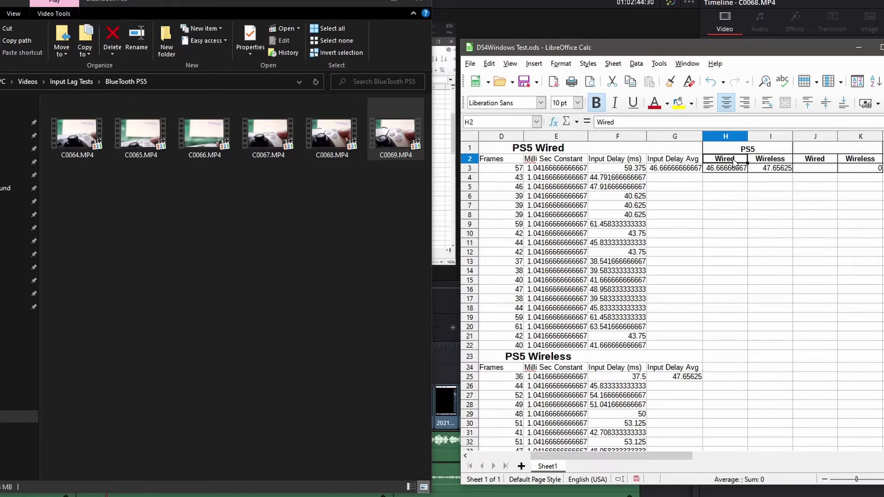
text(BT W)
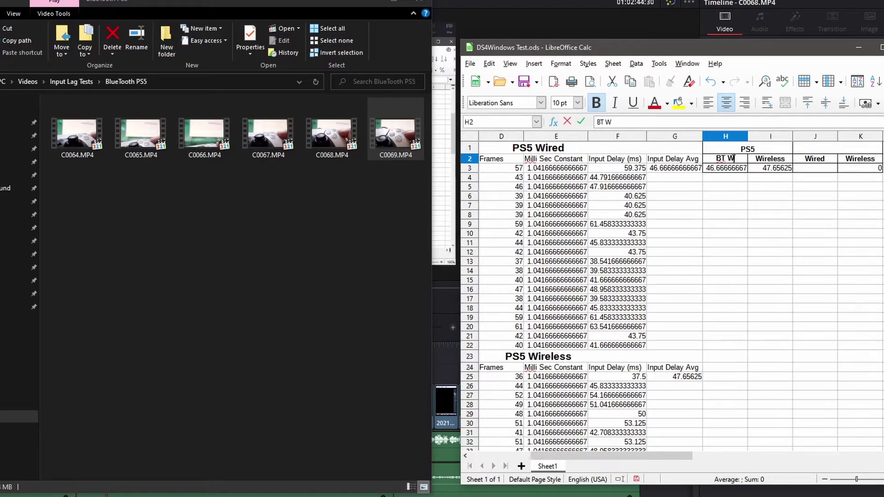
text(ireless)
click(779, 159)
text(Wired)
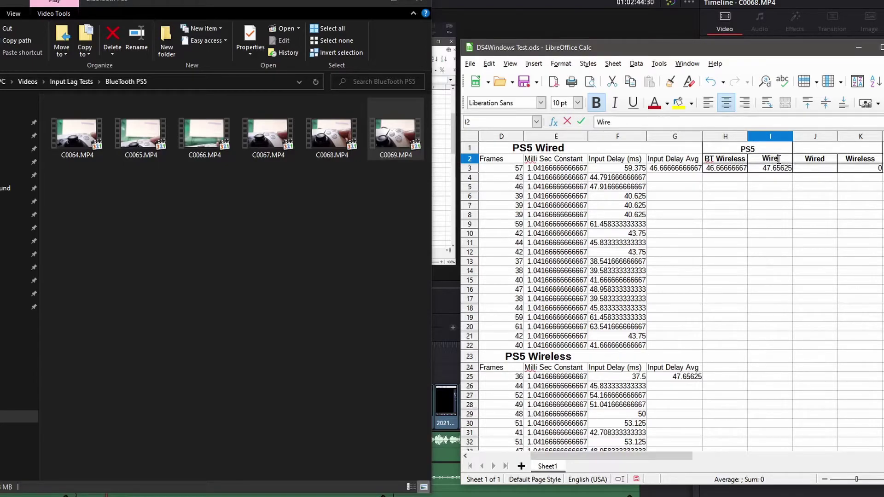
key(Return)
key(Return)
key(Return)
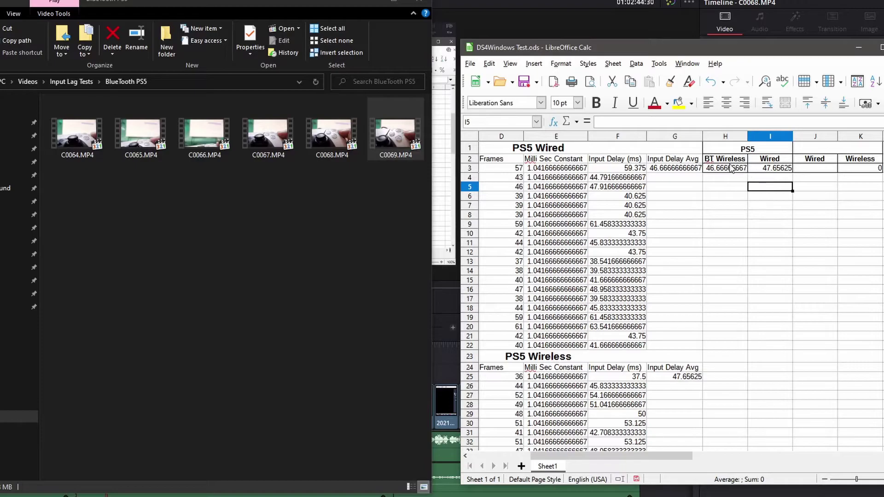
click(774, 169)
key(Up)
key(Left)
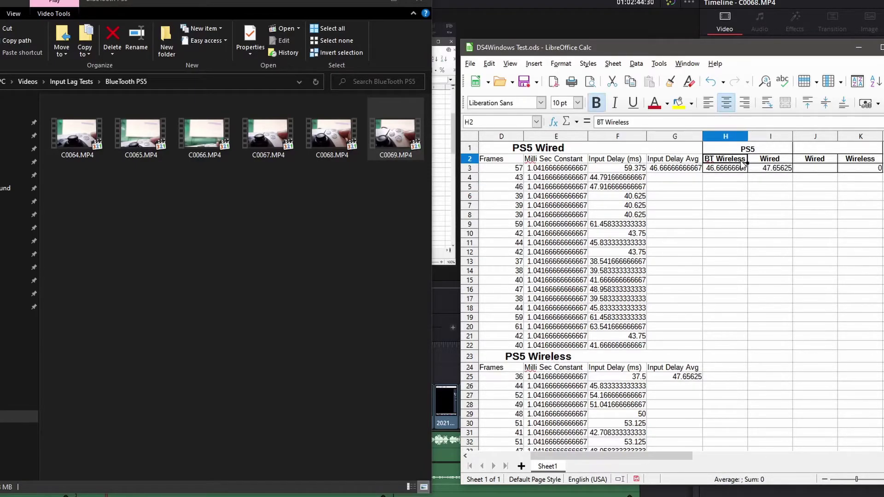
click(786, 160)
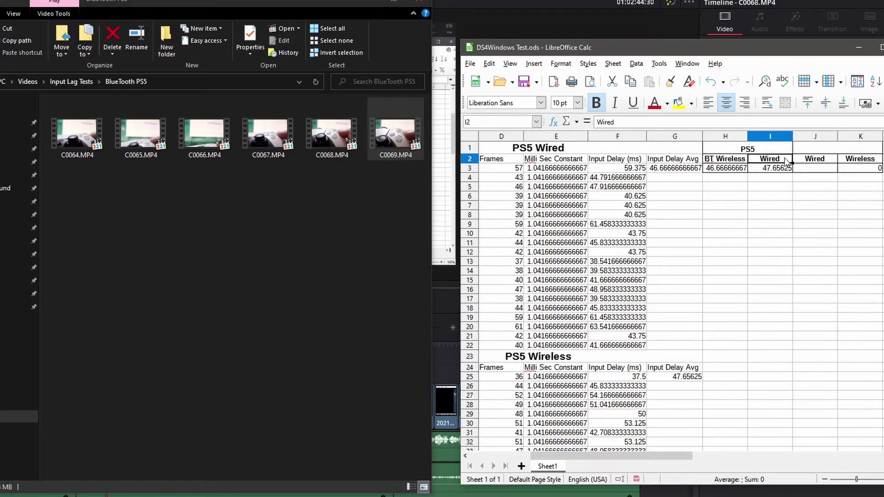